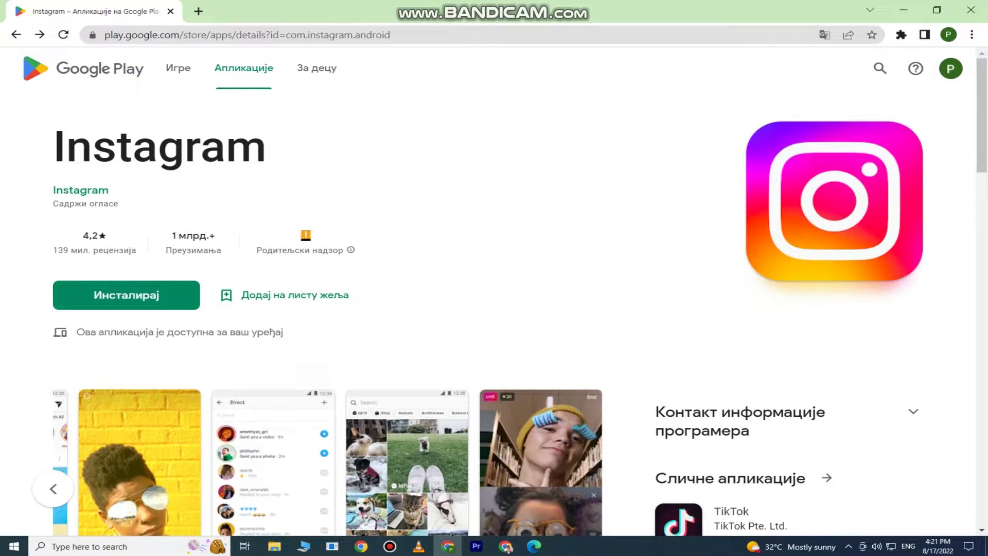
- Start and then cancel the Instagram install to the phone
left_click(169, 299)
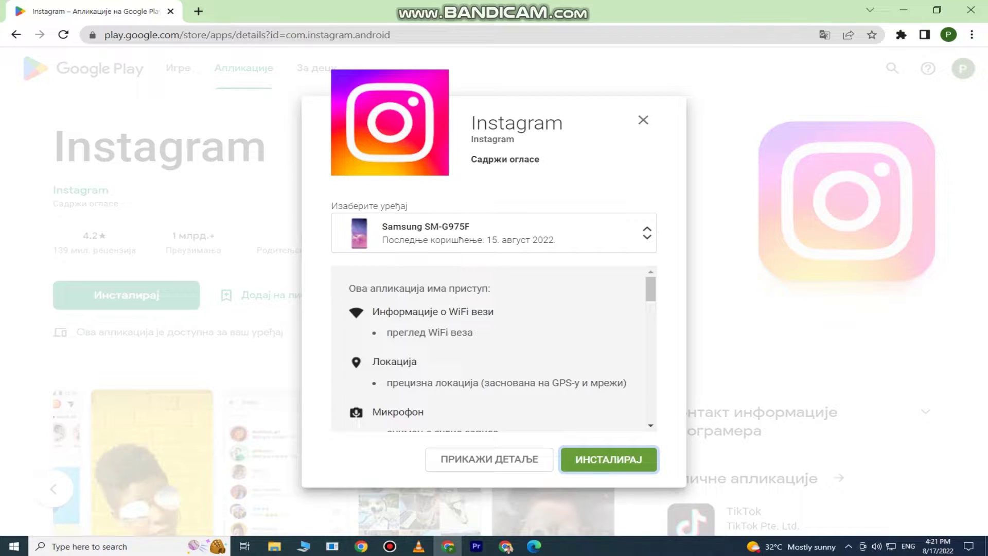
left_click(494, 232)
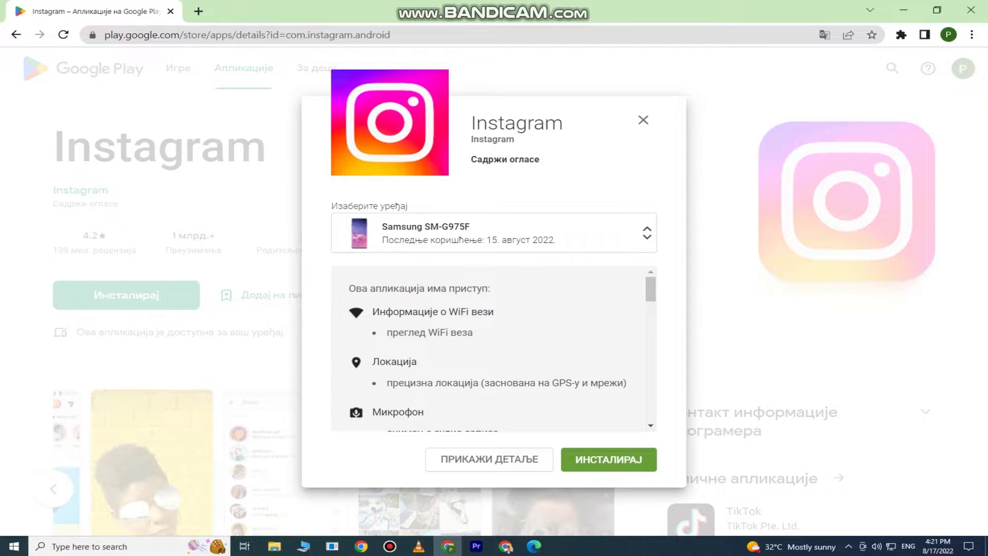
left_click(643, 120)
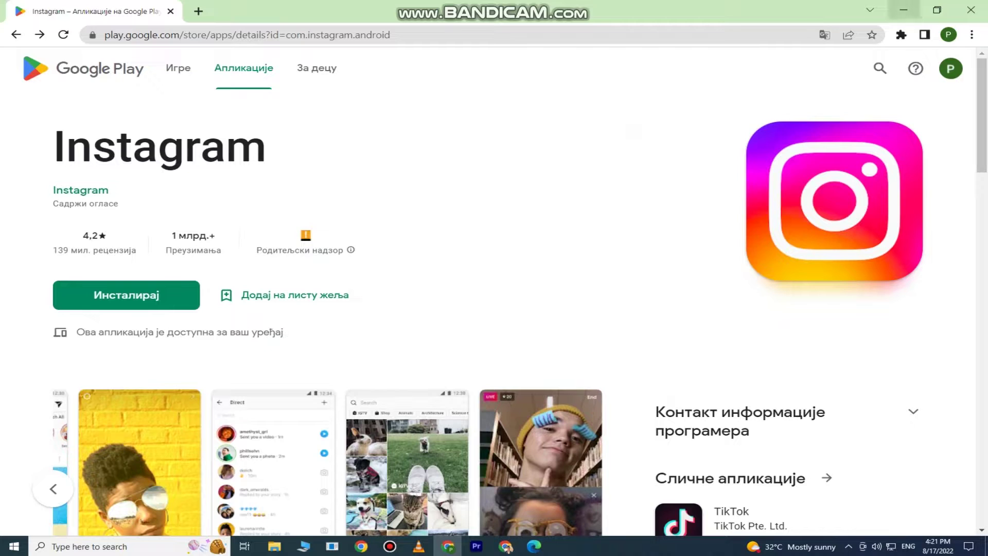
- Minimize Chrome and launch Microsoft Store from the Start menu search
left_click(903, 10)
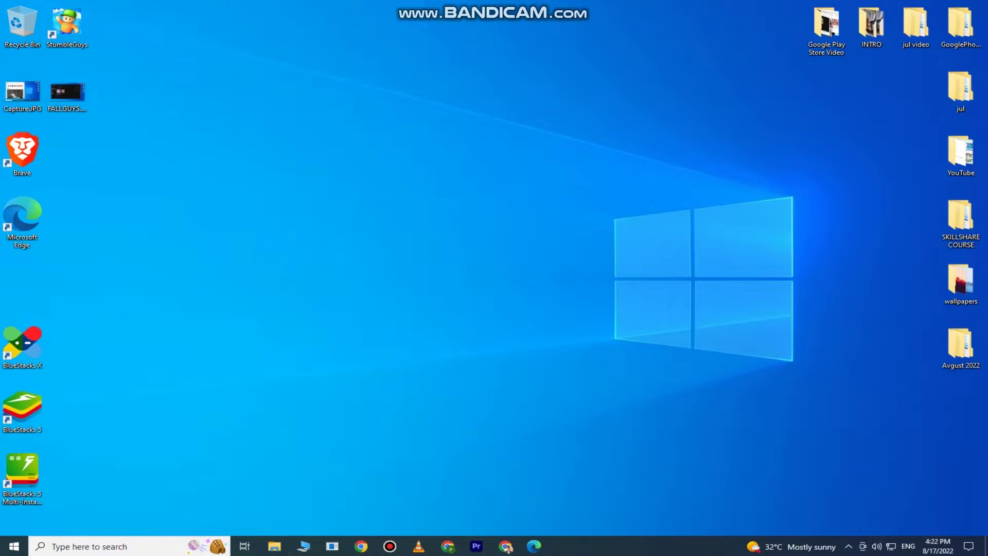
left_click(14, 545)
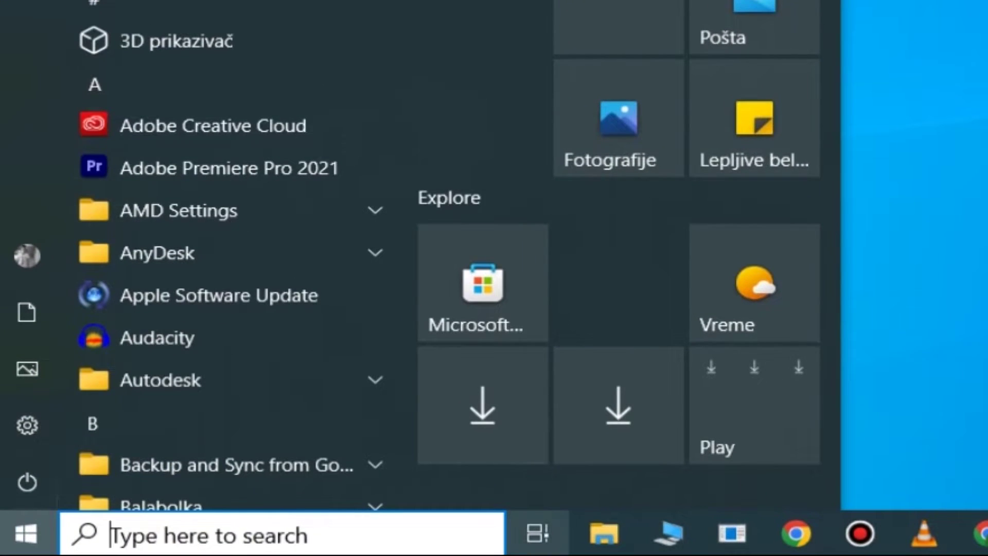
type("microsoft store")
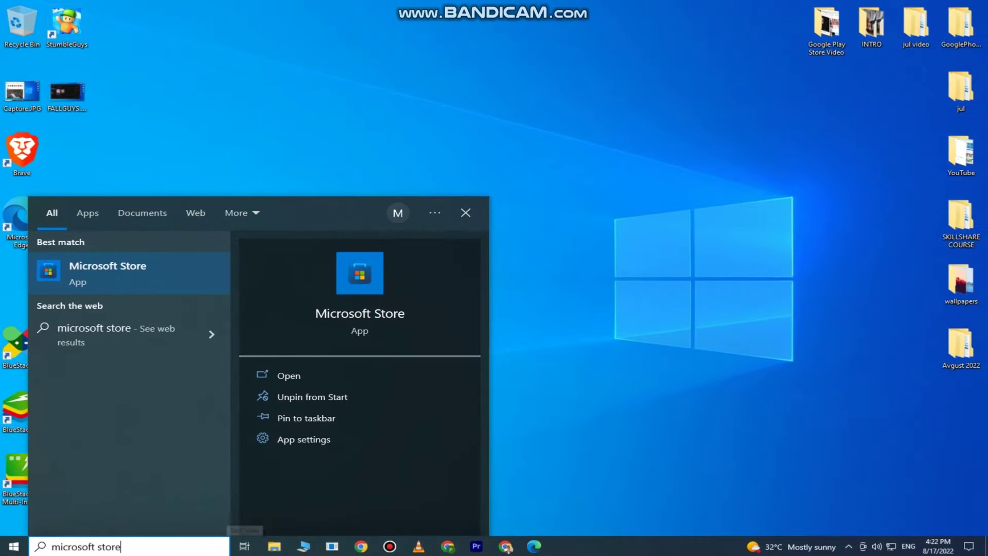
left_click(109, 271)
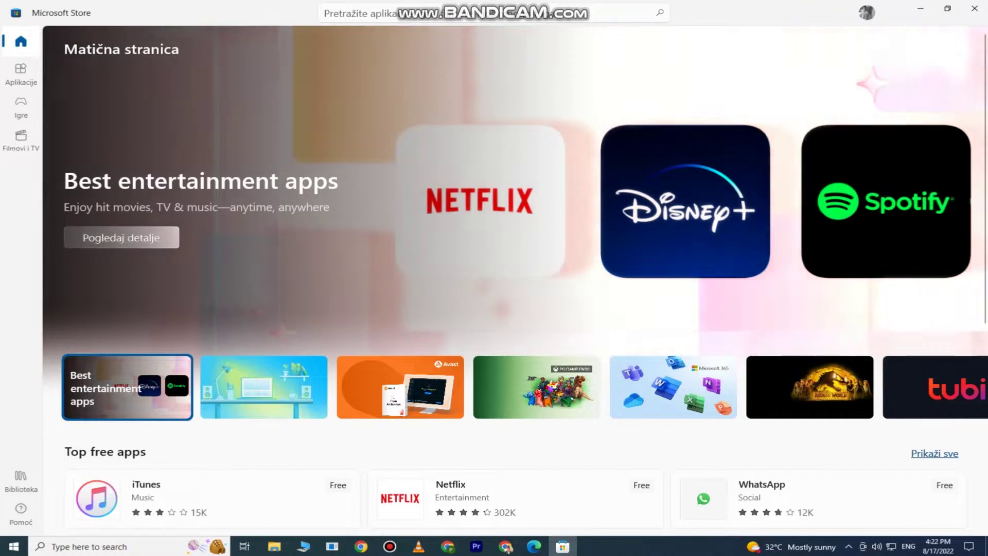
- Open the Best entertainment apps collection and select the TikTok card
left_click(121, 237)
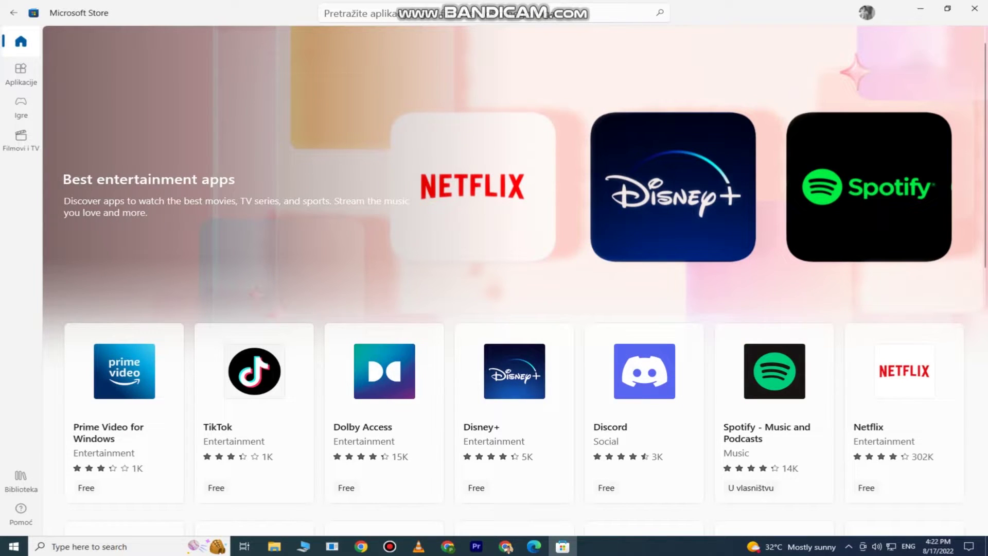
left_click(254, 401)
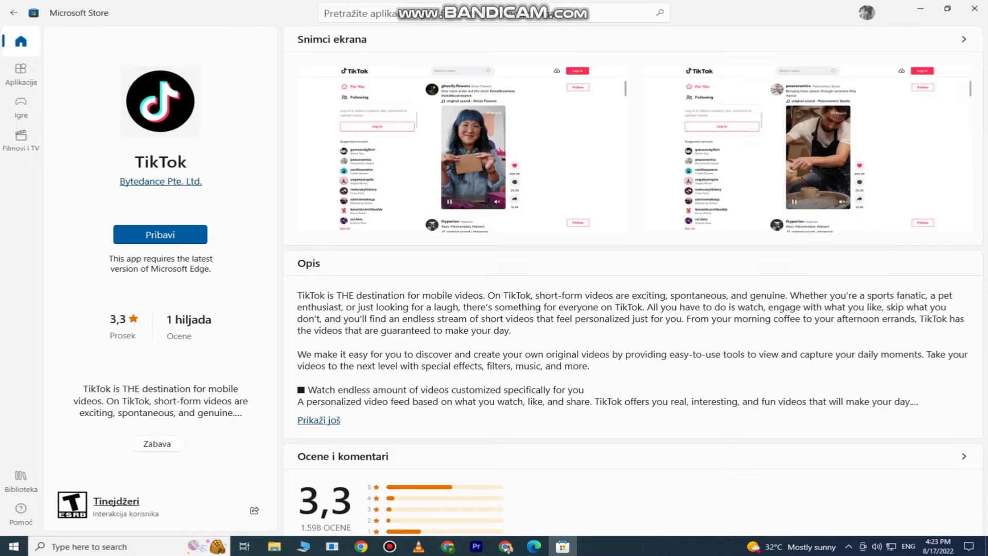
- Get TikTok with Pribavi and launch it with Otvori once installed
left_click(183, 238)
left_click(160, 234)
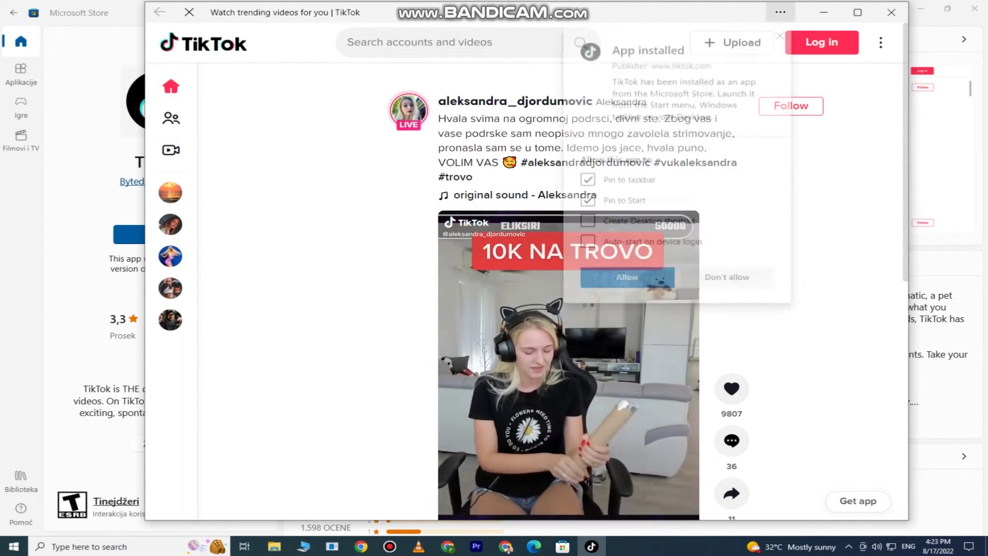
- Choose Don't allow in the App installed dialog to reach TikTok's For You feed
left_click(729, 281)
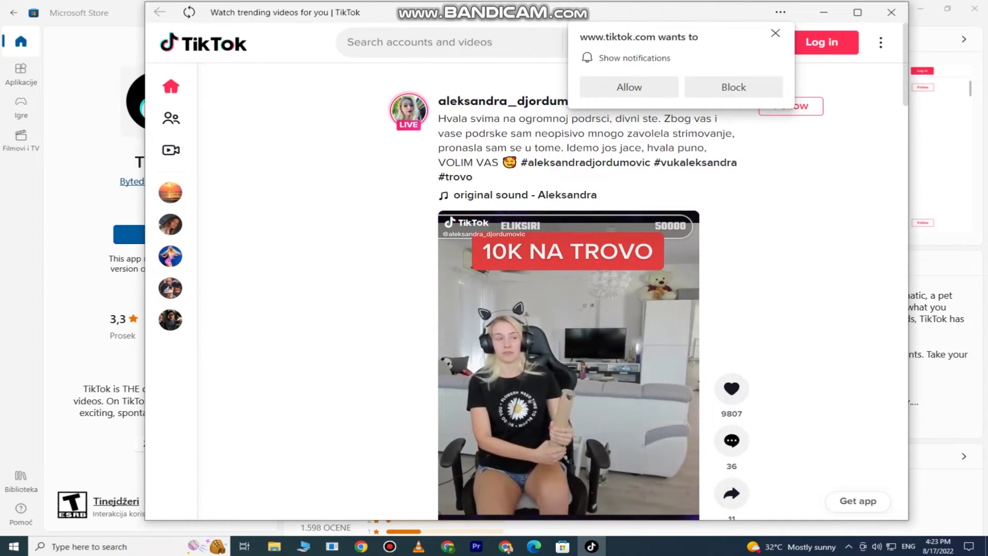
scroll(632, 294, "down", 6)
scroll(632, 294, "down", 7)
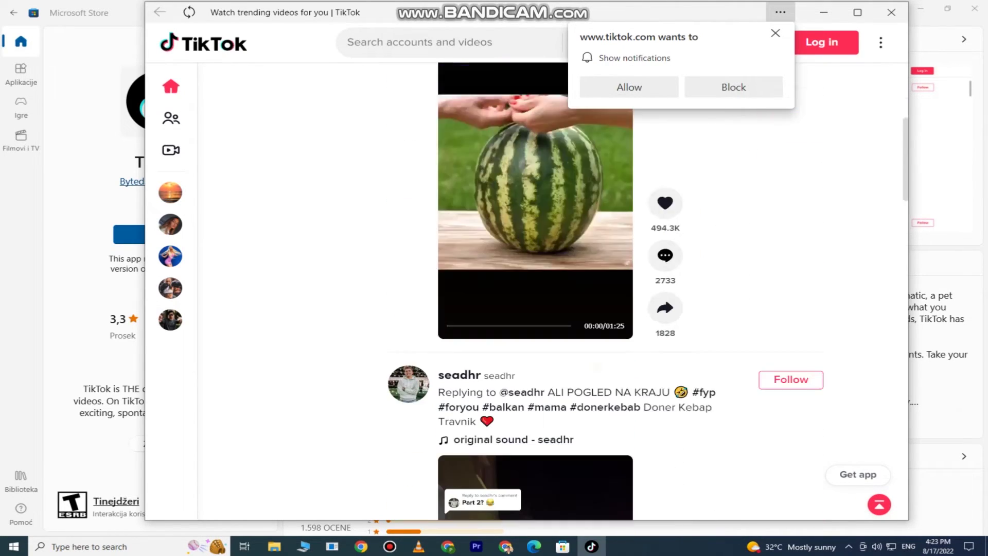
scroll(631, 293, "down", 3)
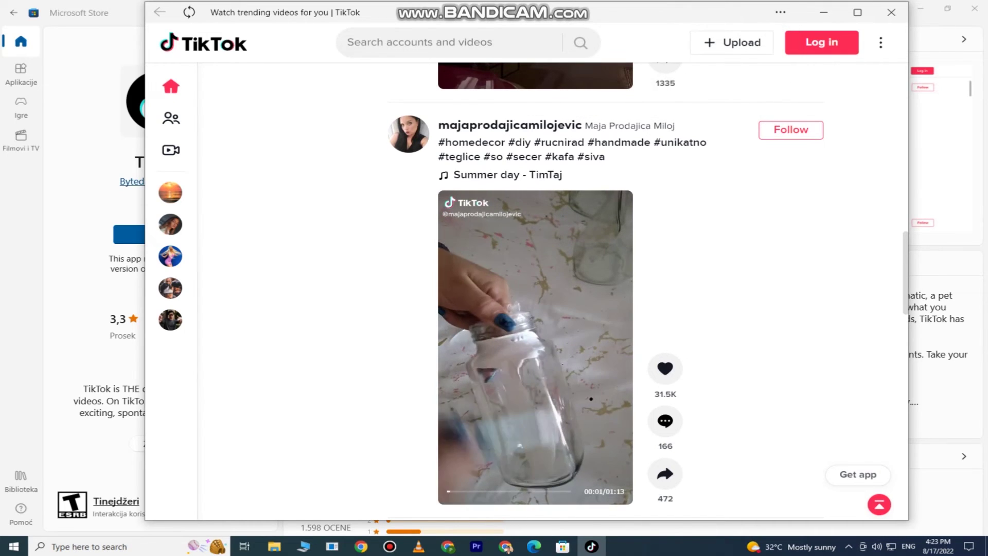
scroll(632, 294, "down", 3)
scroll(535, 308, "down", 3)
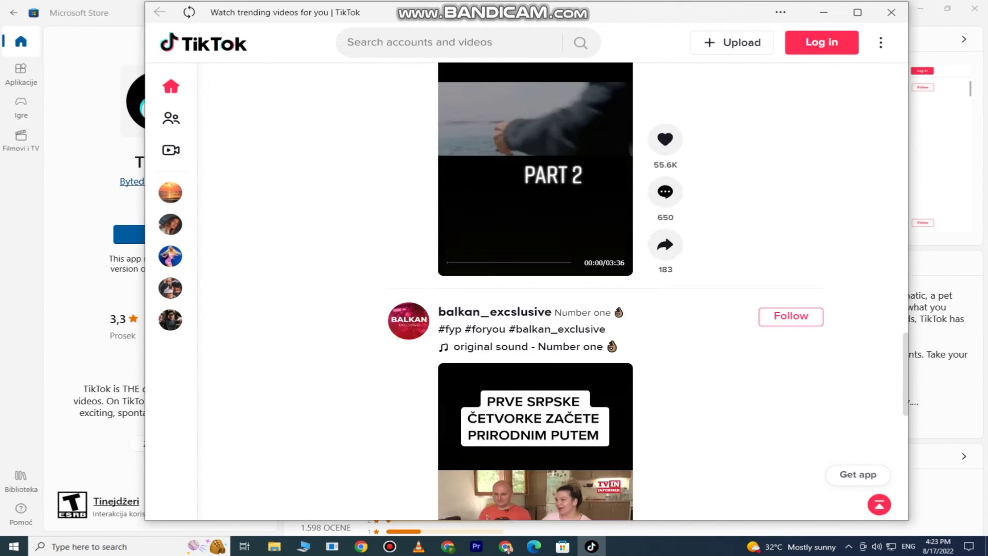
scroll(535, 309, "down", 3)
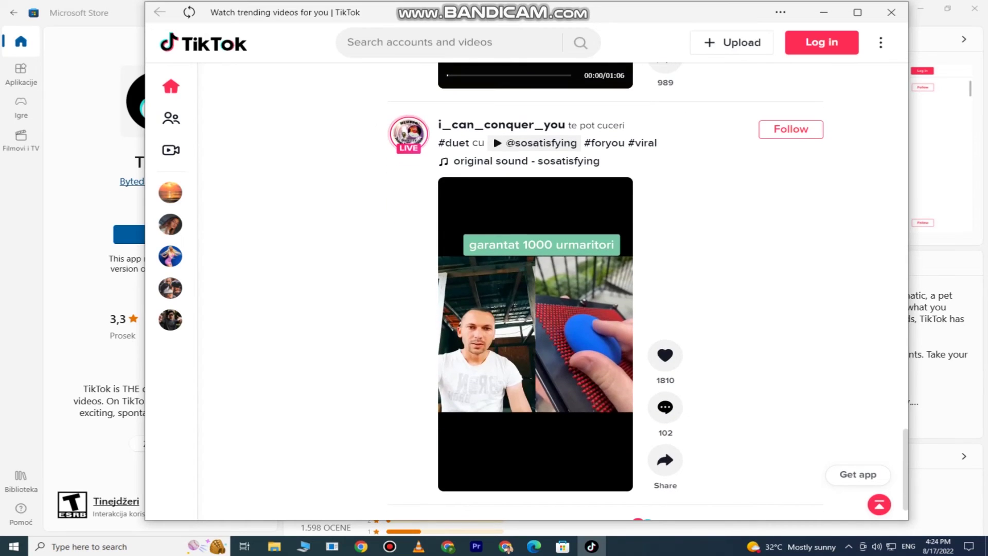